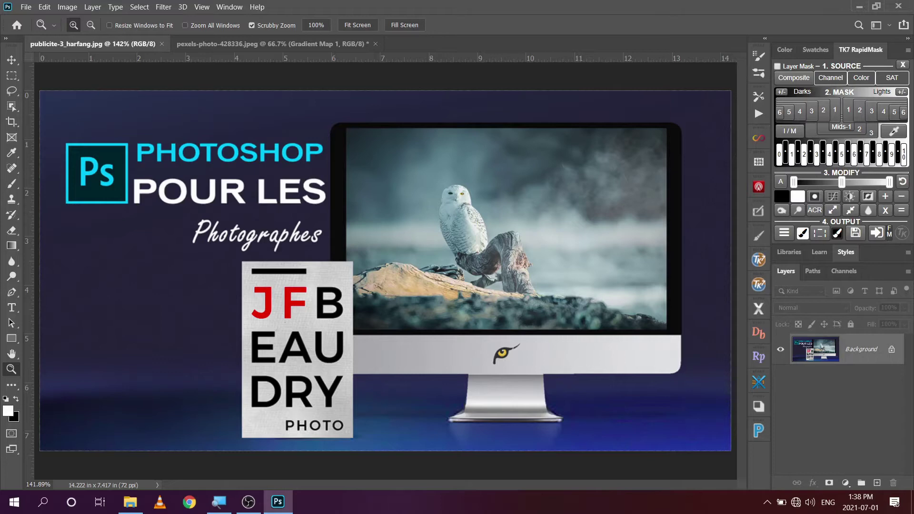
# Switch to the portrait photo pexels-photo-428336.jpeg, show the gradient map layer's settings and set its opacity to 16%
pyautogui.click(331, 44)
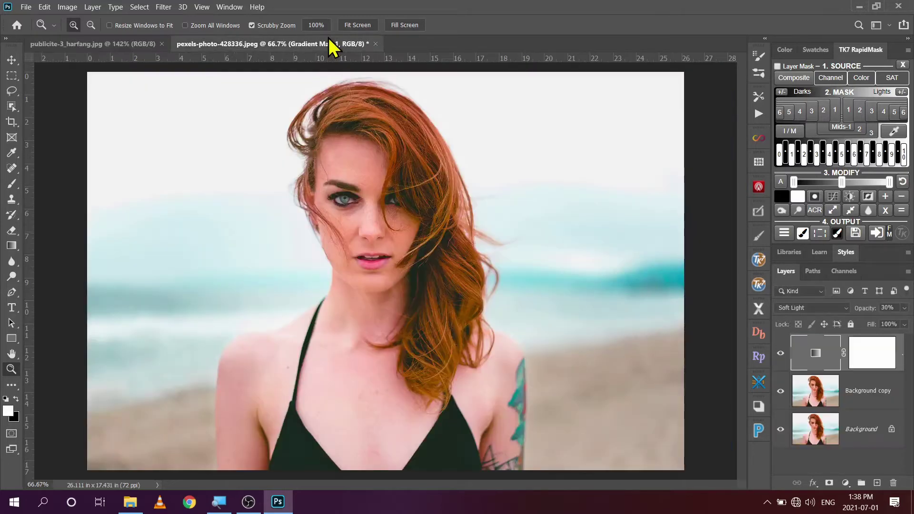
pyautogui.doubleClick(817, 354)
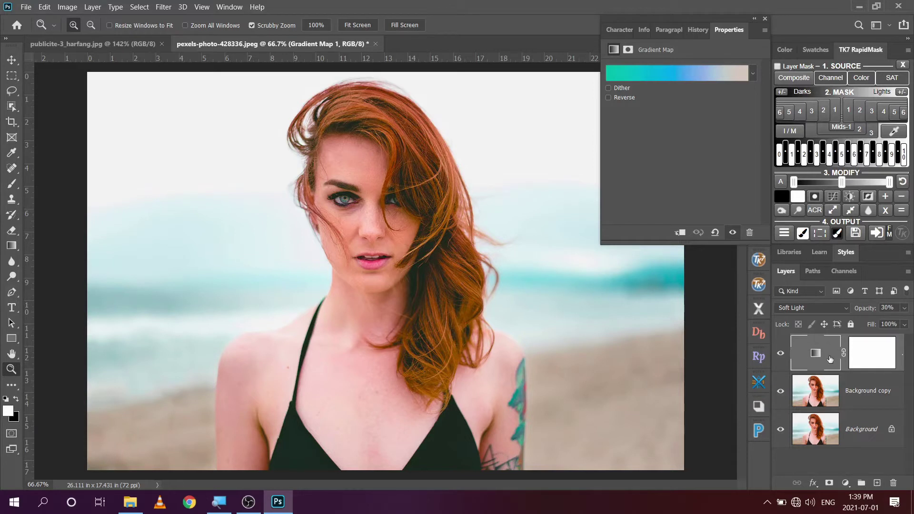
pyautogui.click(887, 308)
pyautogui.write('16')
# Duplicate the gradient map layer and set the copy's opacity to 40%
pyautogui.moveTo(817, 356)
pyautogui.mouseDown()
pyautogui.moveTo(879, 458)
pyautogui.moveTo(877, 483)
pyautogui.moveTo(852, 395)
pyautogui.moveTo(829, 353)
pyautogui.mouseUp()
pyautogui.hotkey('ctrl', 'j')
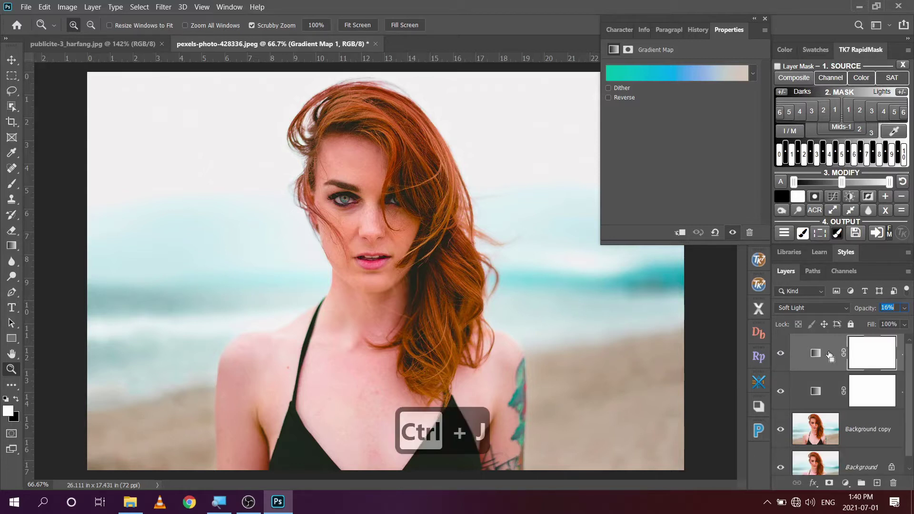
pyautogui.click(891, 308)
pyautogui.click(876, 308)
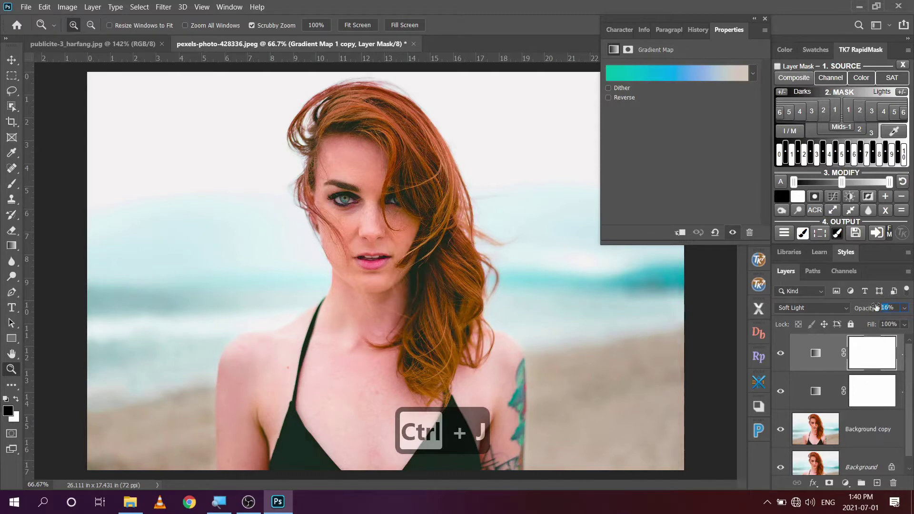
pyautogui.write('40')
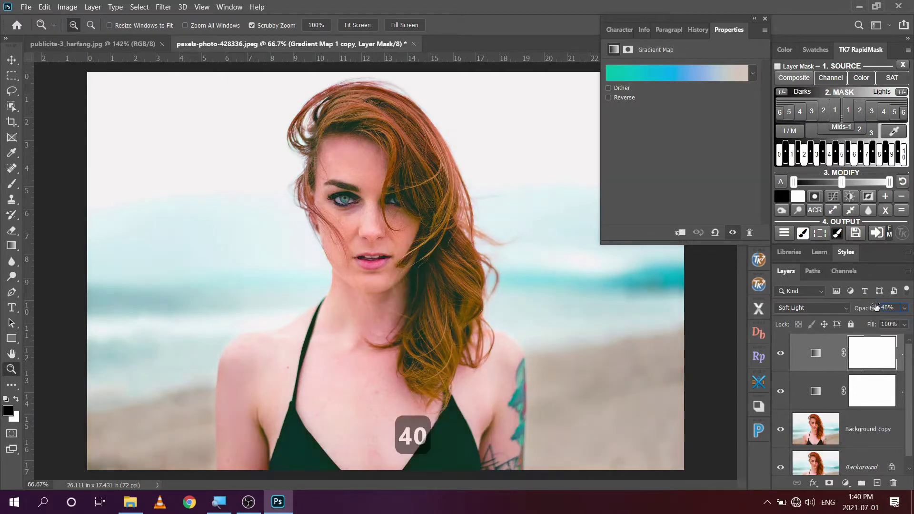
# Turn off Restrict Colors for the copied layer's noise gradient, try several randomized color variations and undo the last red-to-purple one
pyautogui.click(716, 73)
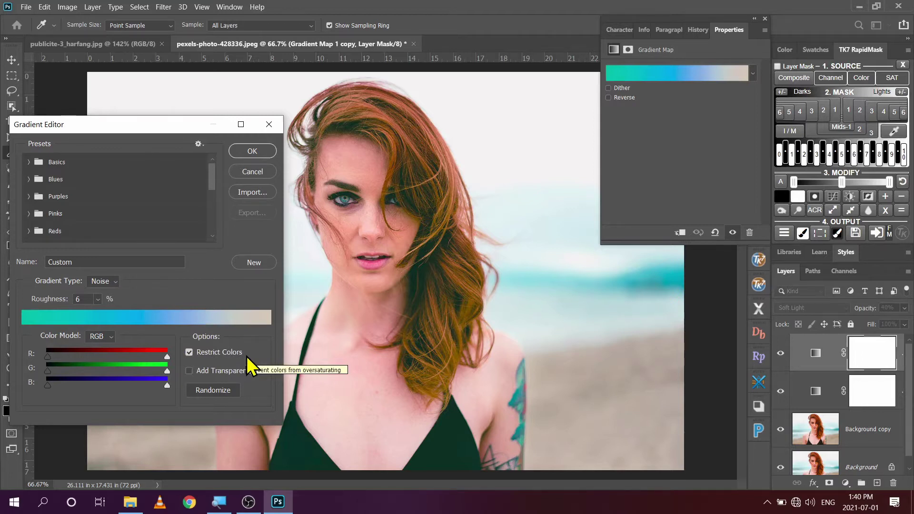
pyautogui.click(190, 353)
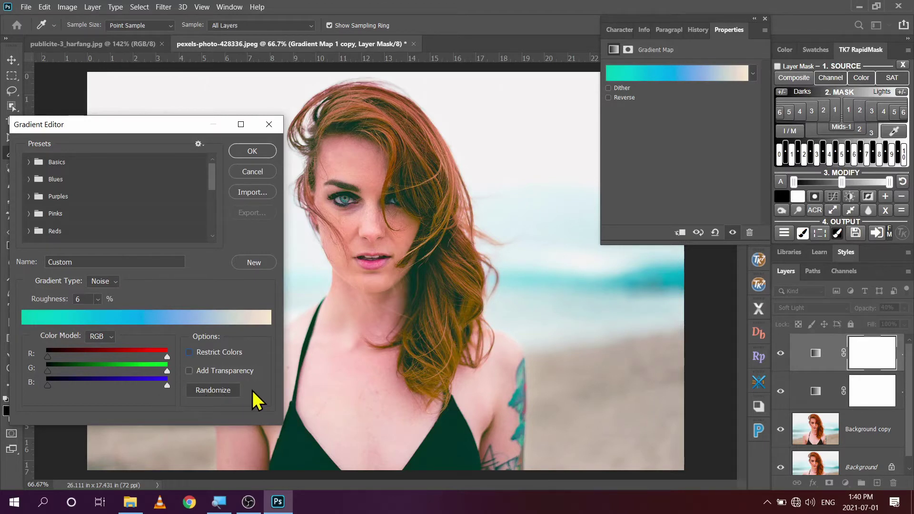
pyautogui.click(216, 391)
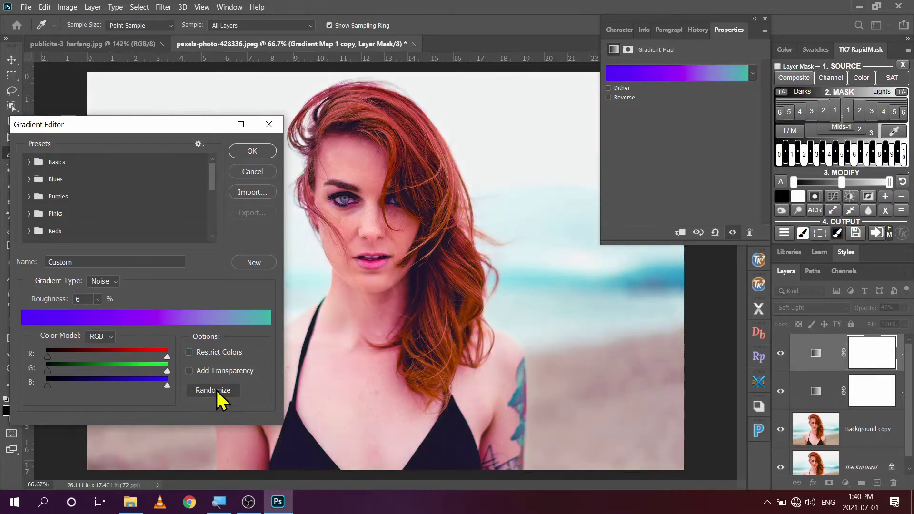
pyautogui.click(217, 390)
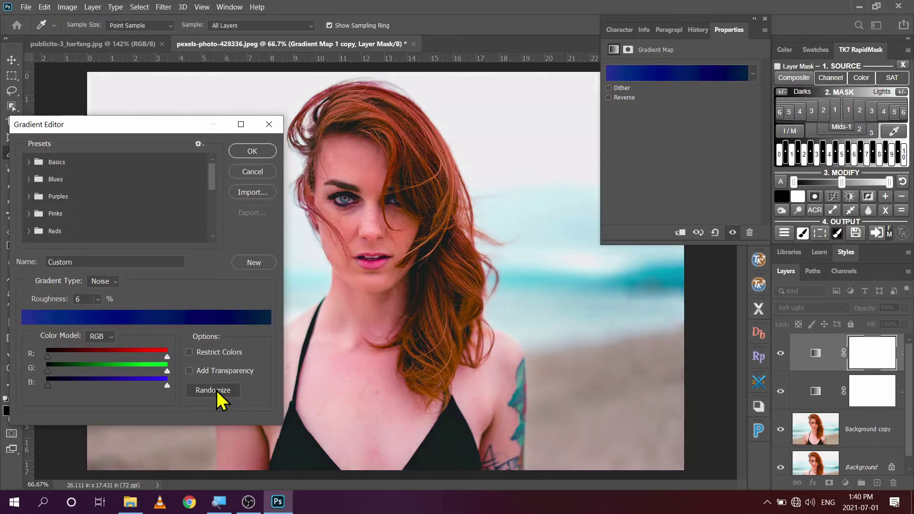
pyautogui.click(216, 391)
pyautogui.click(216, 391)
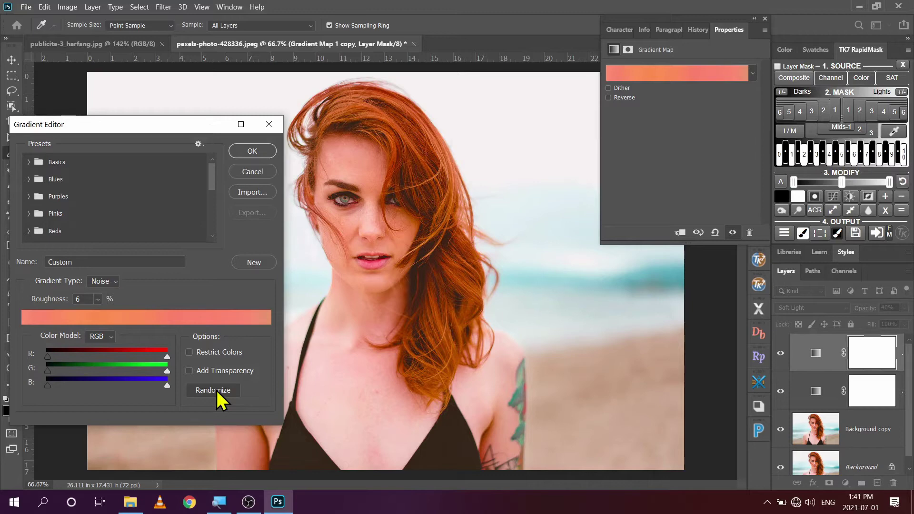
pyautogui.click(228, 388)
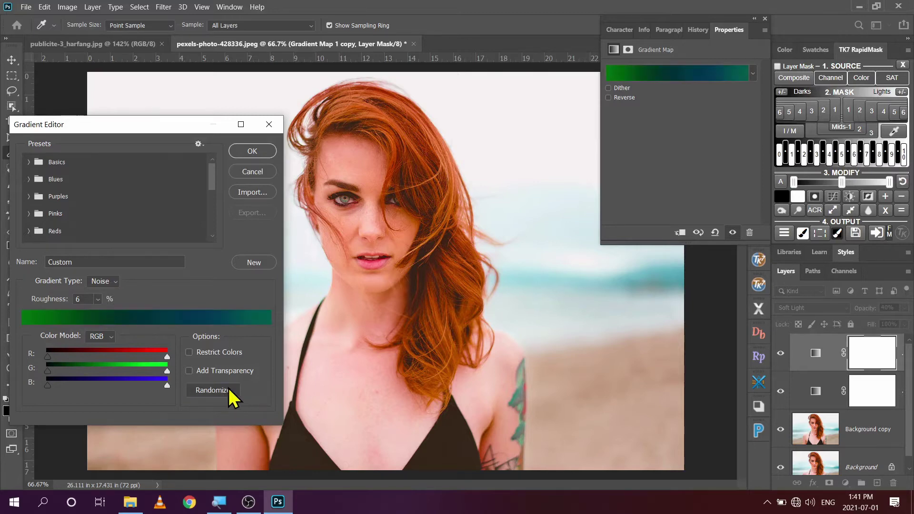
pyautogui.click(229, 388)
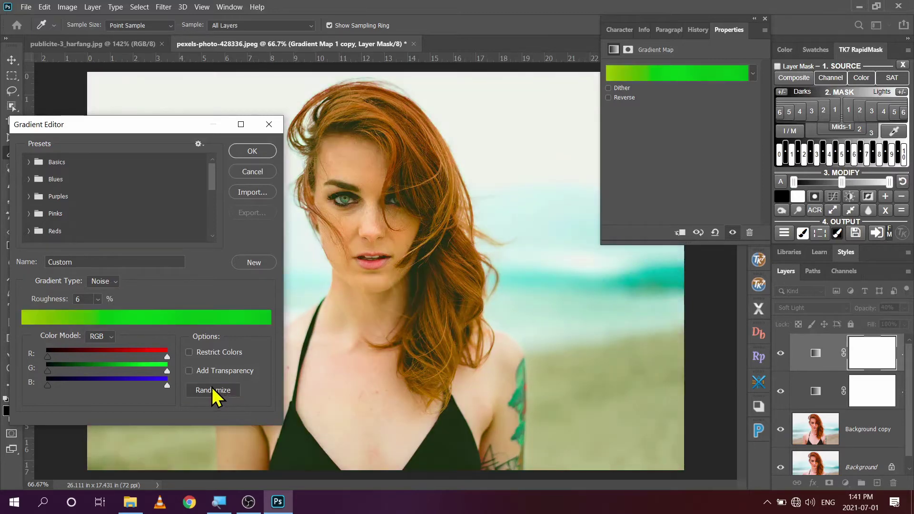
pyautogui.click(213, 388)
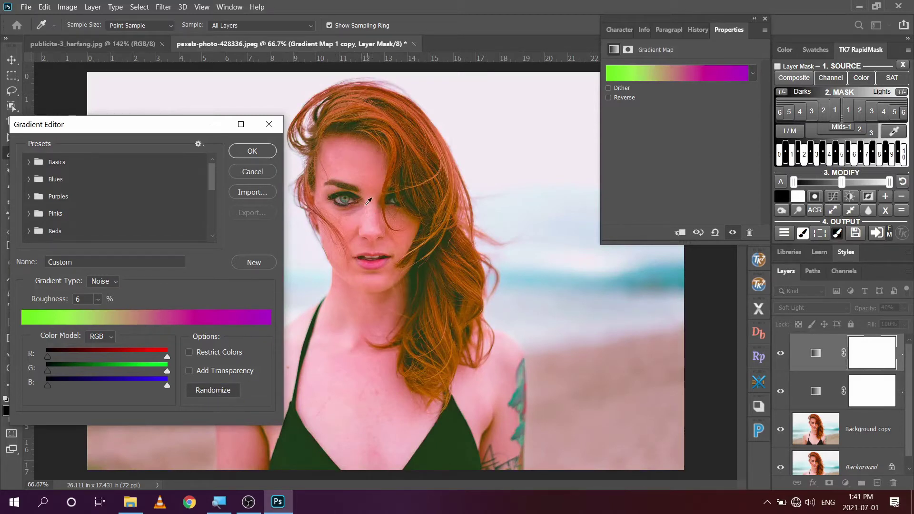
pyautogui.click(230, 390)
pyautogui.click(229, 390)
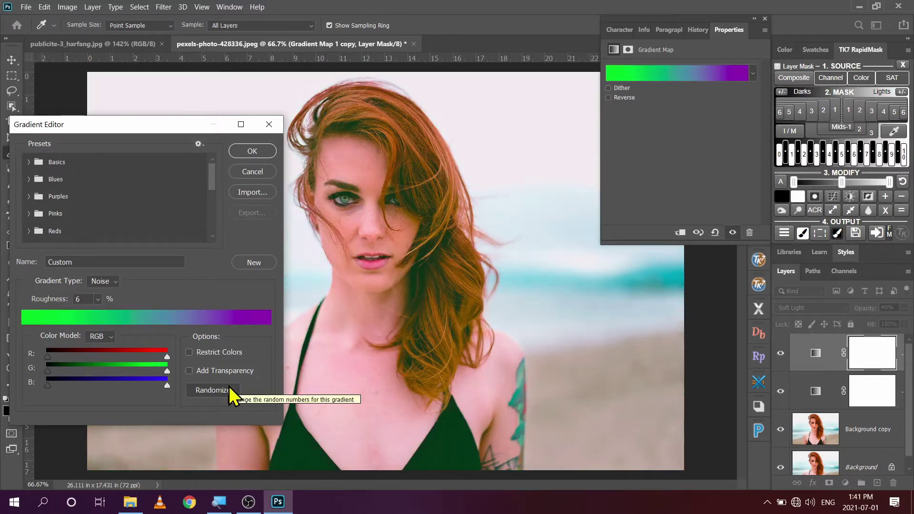
pyautogui.click(229, 387)
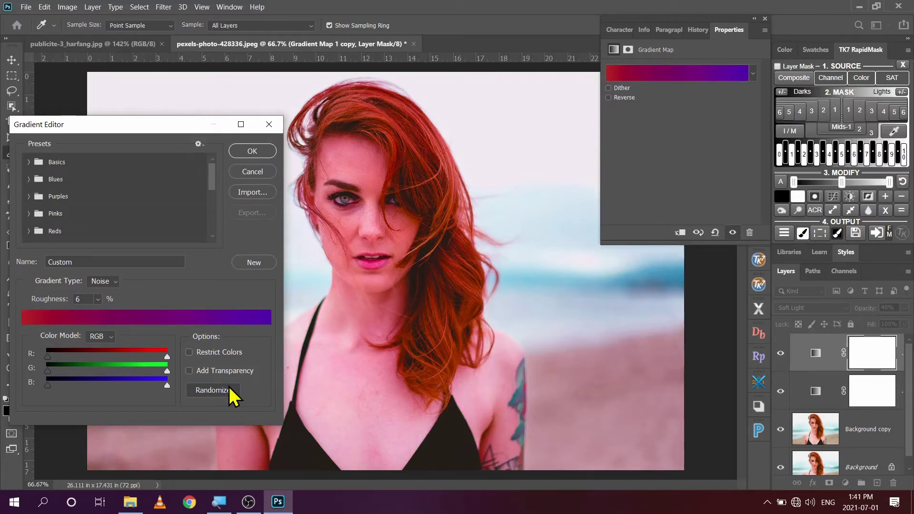
pyautogui.hotkey('ctrl', 'z')
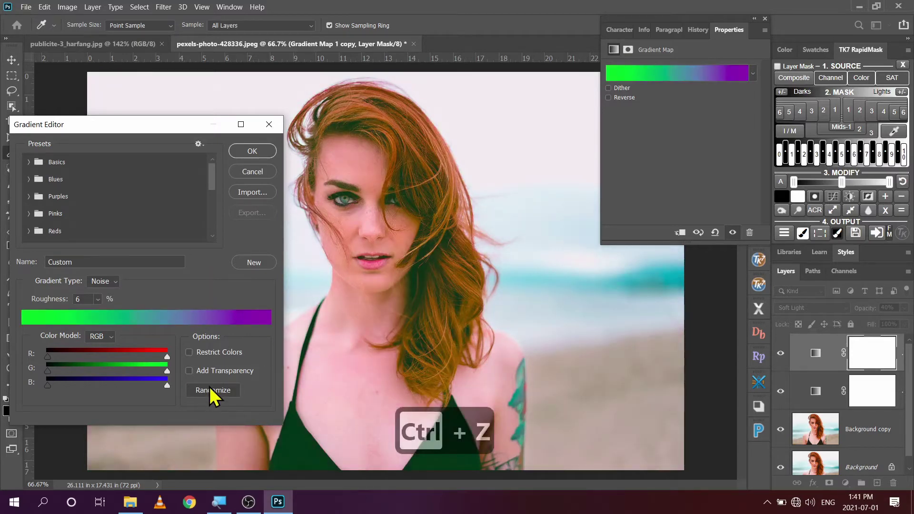
# Keep randomizing the noise gradient until it shows only blue and teal tones, and accept it
pyautogui.click(209, 387)
pyautogui.click(209, 387)
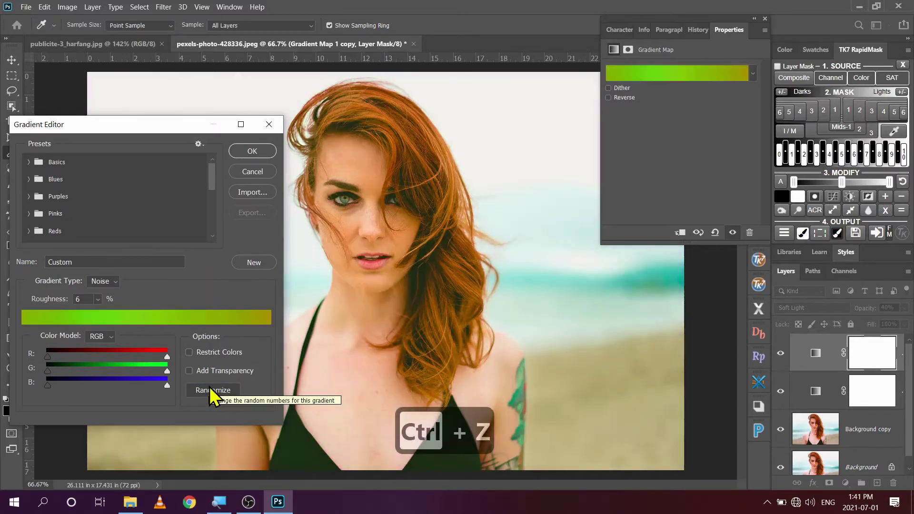
pyautogui.click(211, 388)
pyautogui.click(211, 388)
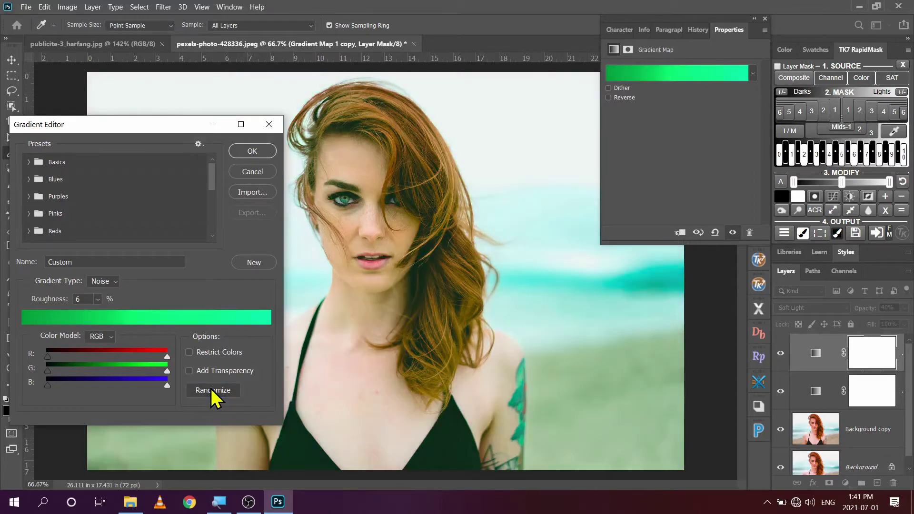
pyautogui.click(213, 390)
pyautogui.click(212, 391)
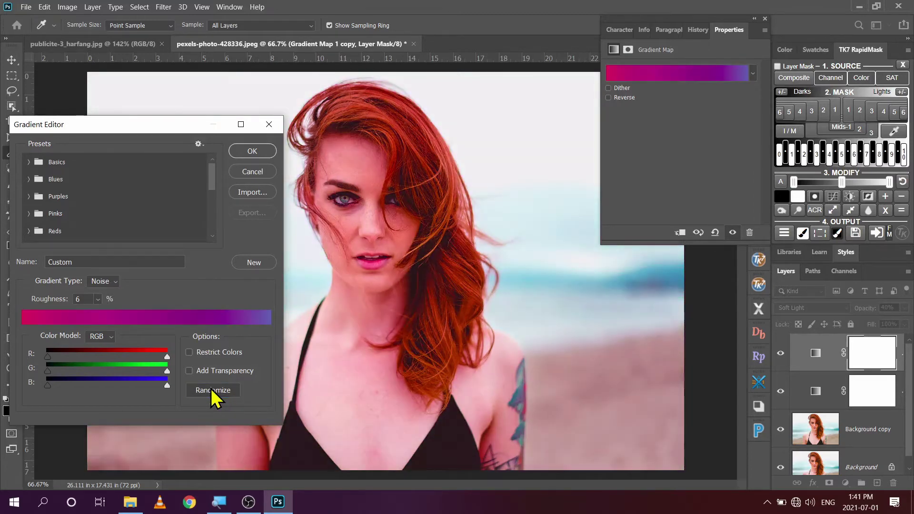
pyautogui.click(212, 390)
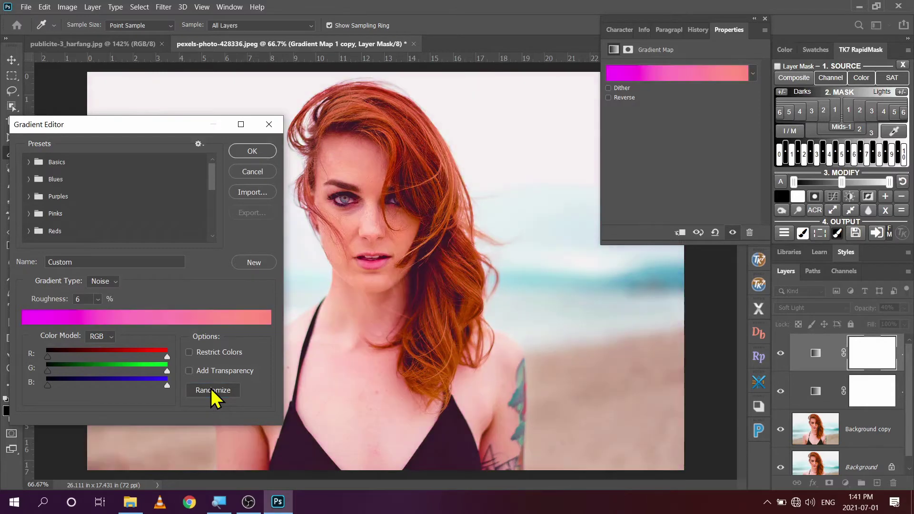
pyautogui.click(213, 390)
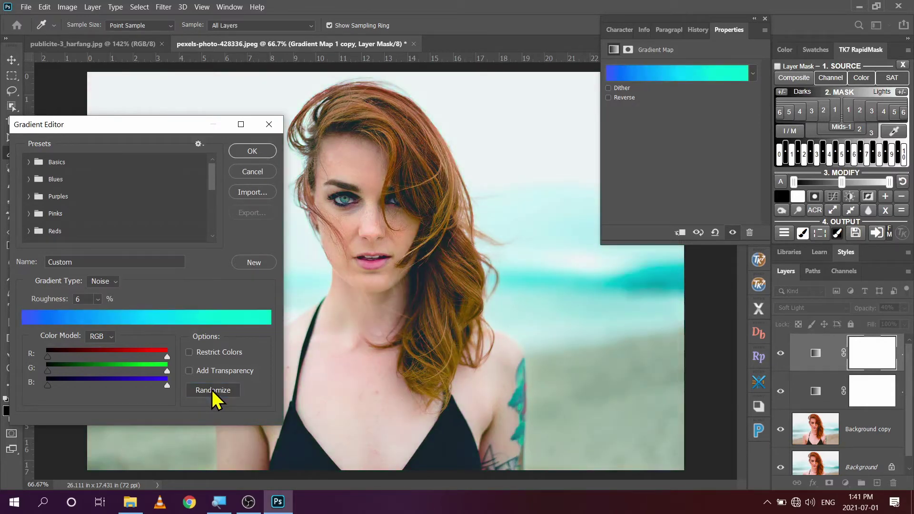
pyautogui.click(213, 390)
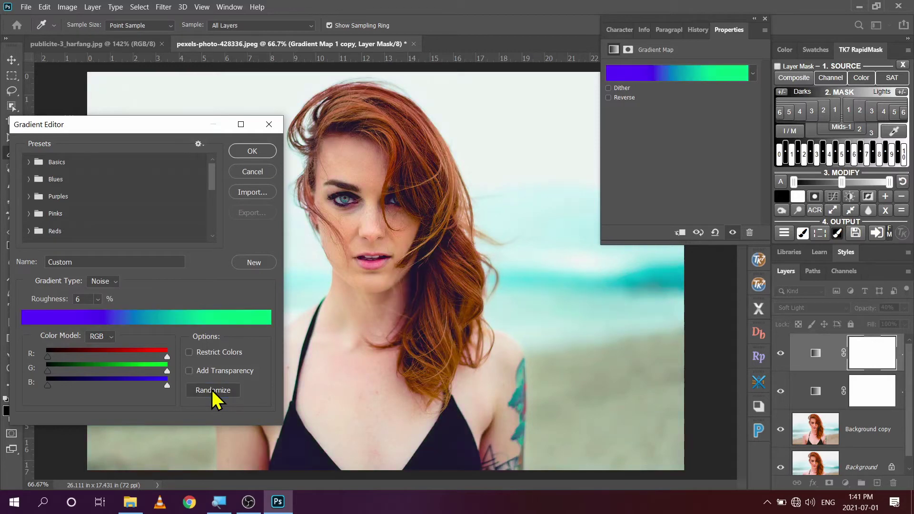
pyautogui.click(213, 391)
pyautogui.click(213, 390)
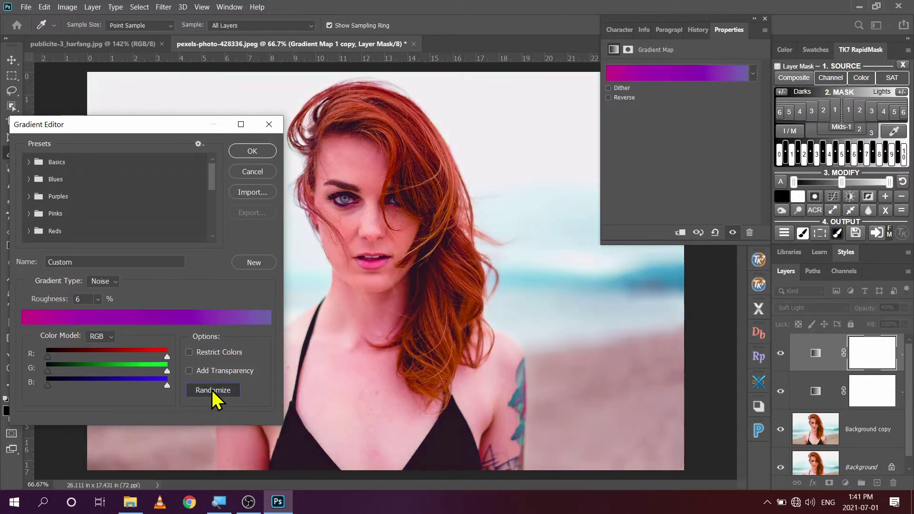
pyautogui.click(213, 391)
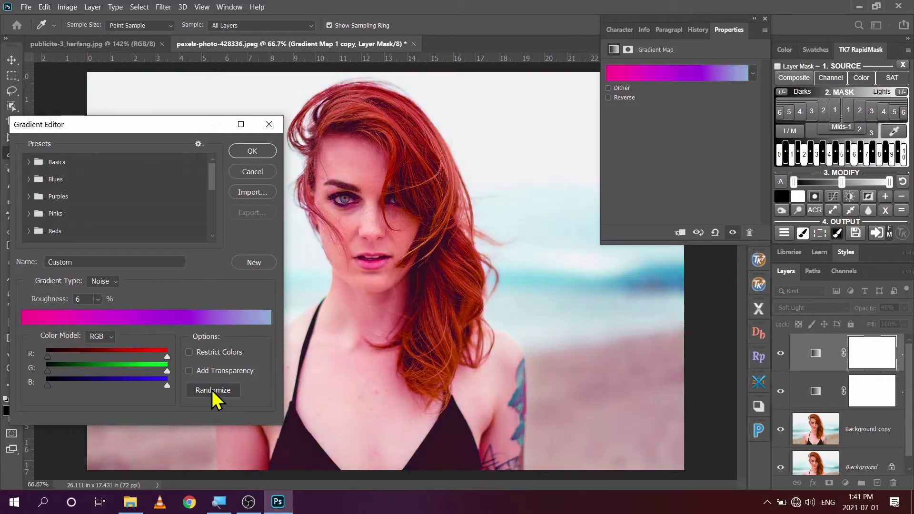
pyautogui.click(213, 391)
pyautogui.click(213, 391)
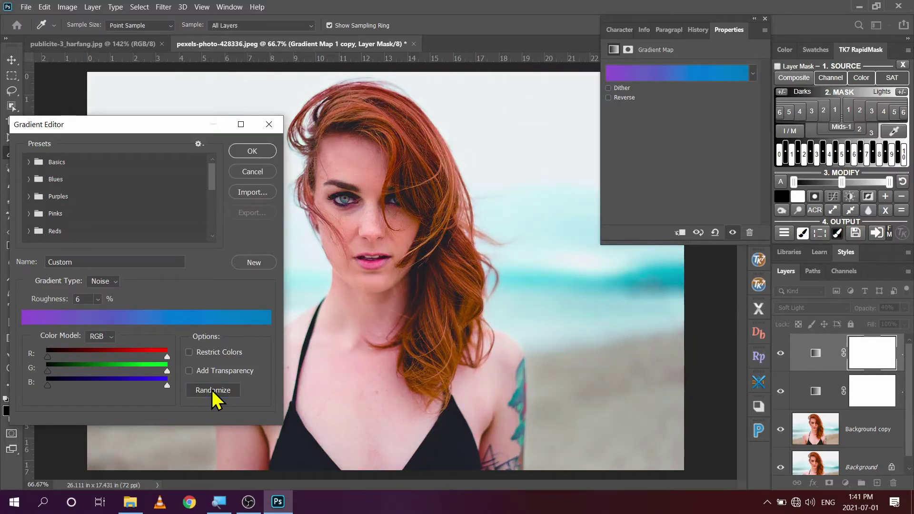
pyautogui.click(213, 391)
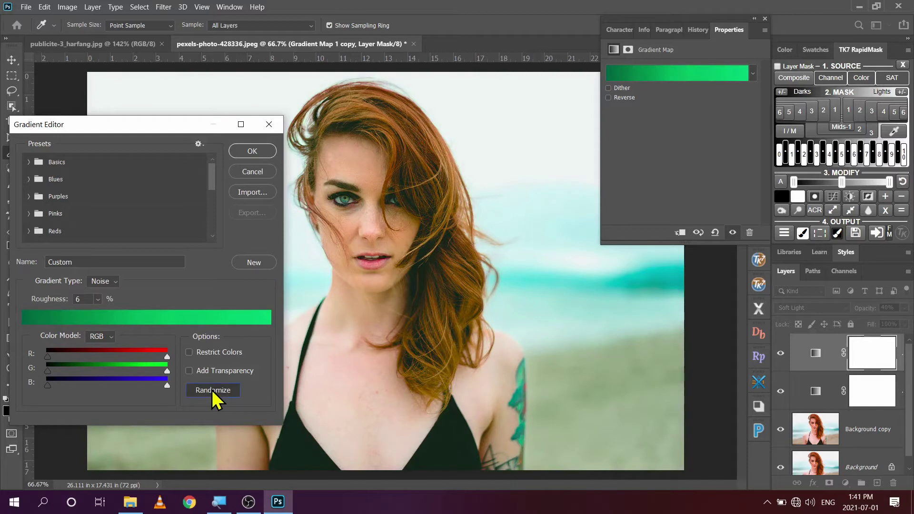
pyautogui.click(213, 391)
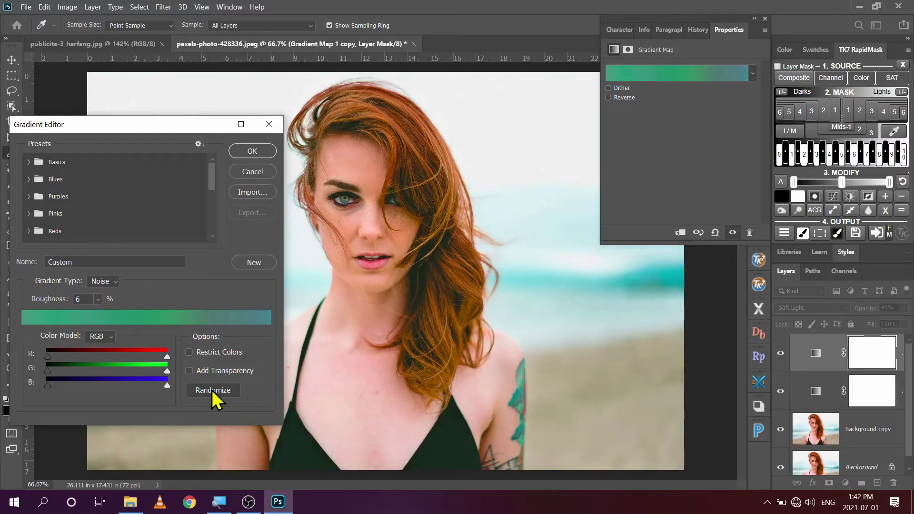
pyautogui.click(213, 390)
pyautogui.click(213, 391)
pyautogui.click(213, 390)
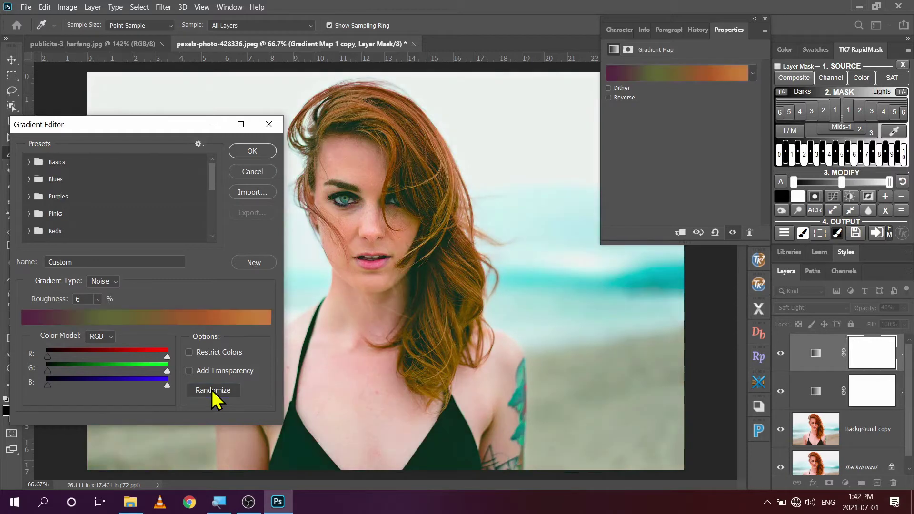
pyautogui.click(213, 391)
pyautogui.click(213, 391)
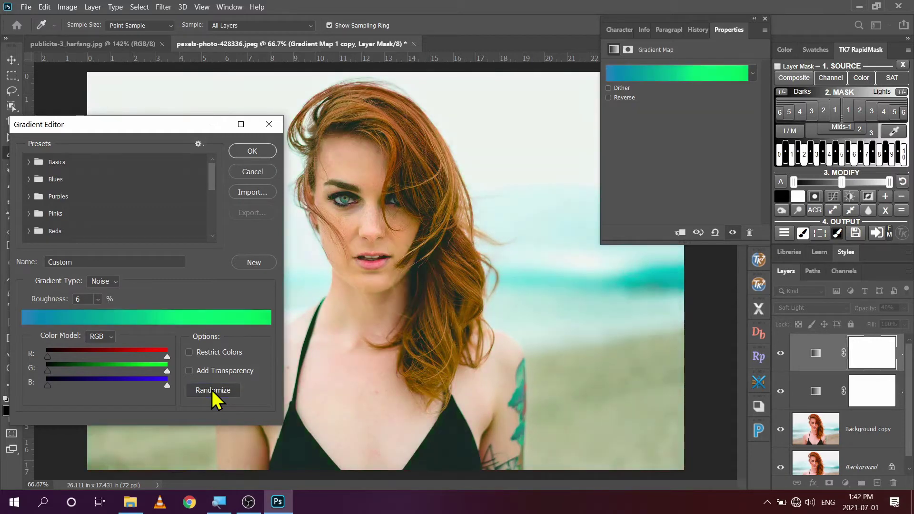
pyautogui.click(213, 391)
pyautogui.click(213, 391)
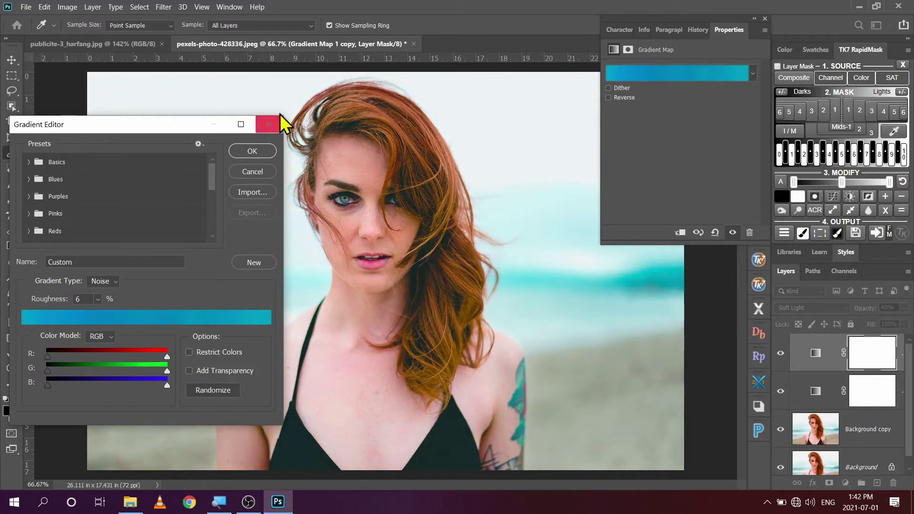
pyautogui.click(253, 151)
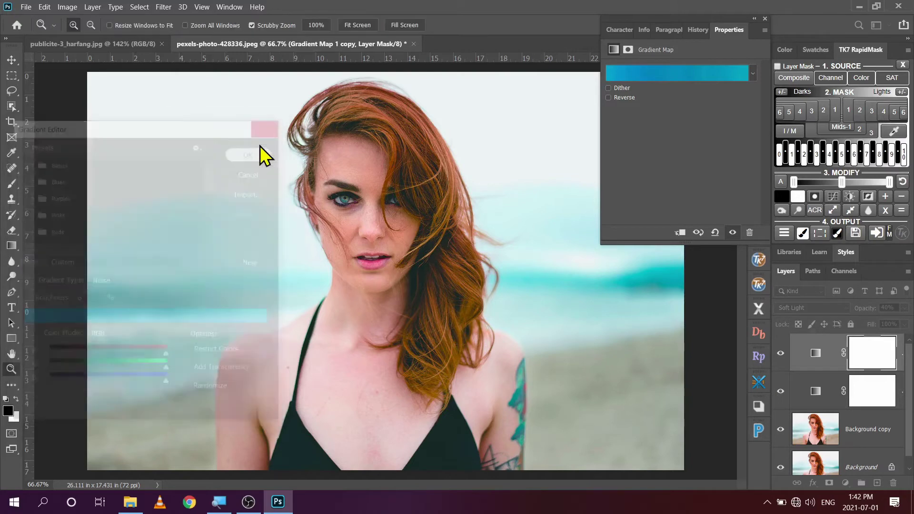
# Compare the photo with and without the top gradient map layer and set that layer's opacity to 16%
pyautogui.click(782, 355)
pyautogui.click(782, 355)
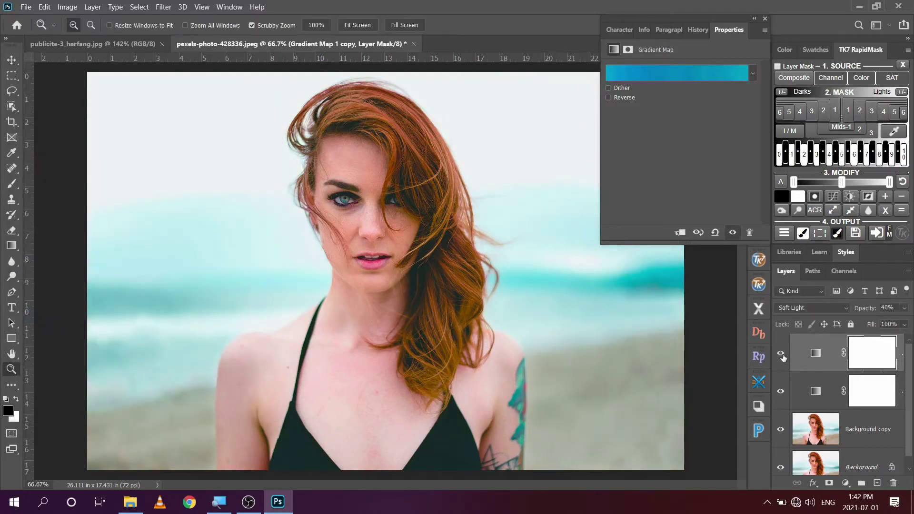
pyautogui.click(782, 355)
pyautogui.click(782, 354)
pyautogui.write('16')
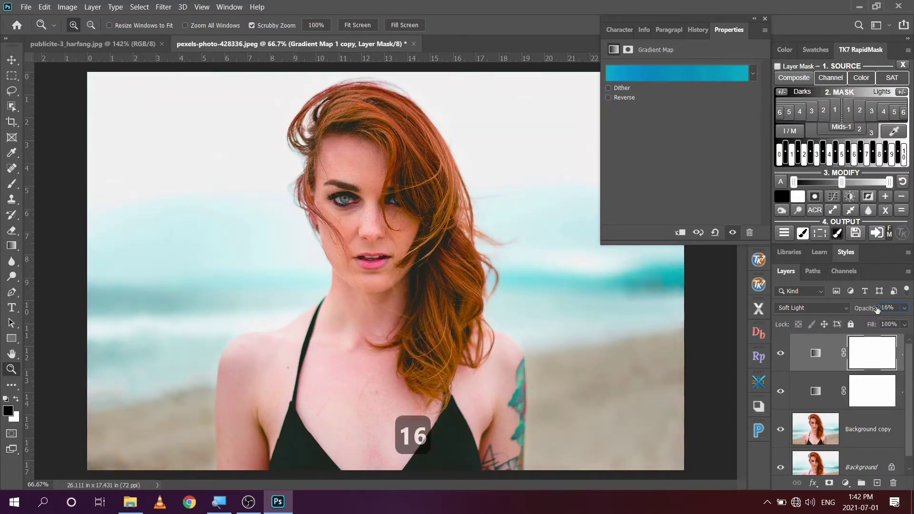
pyautogui.press('Return')
# Duplicate the blue-teal gradient map layer and set the new copy's opacity to 40%
pyautogui.moveTo(864, 467); pyautogui.dragTo(877, 483)
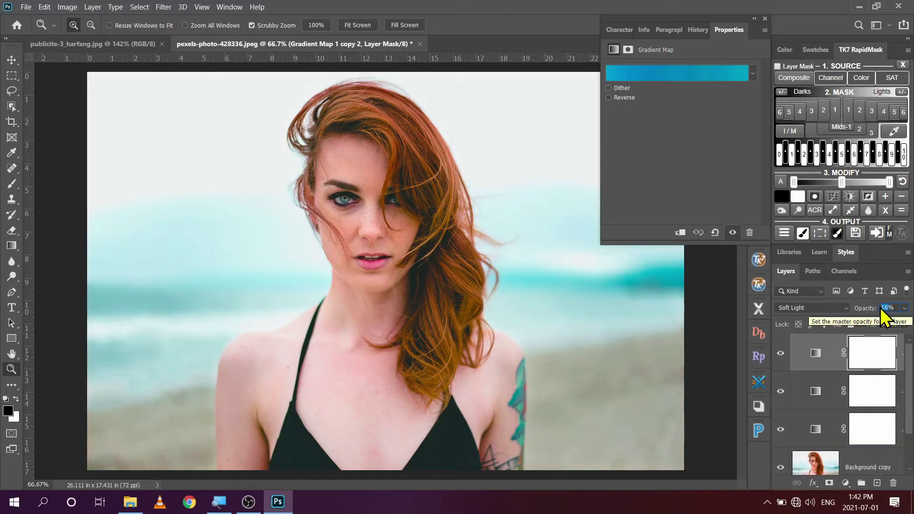
pyautogui.write('40')
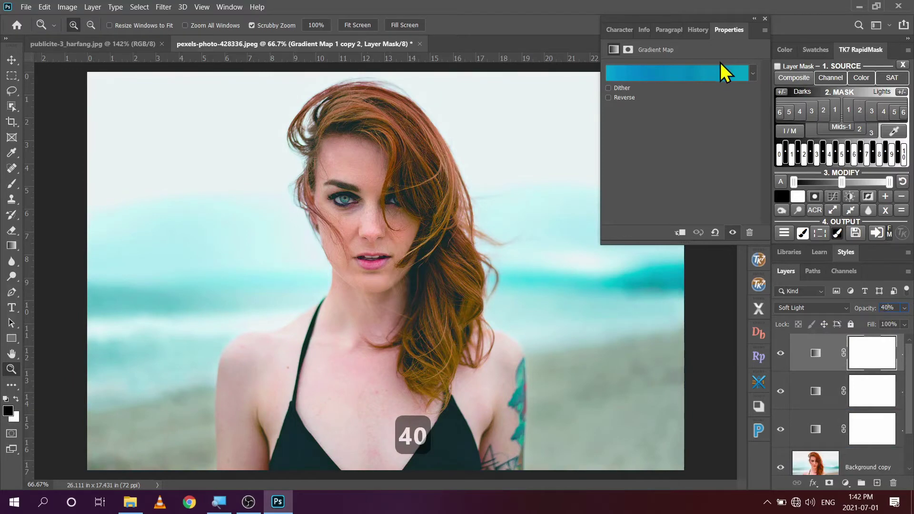
# Randomize the top gradient map layer's noise gradient until it runs from green to blue, and accept it
pyautogui.click(718, 71)
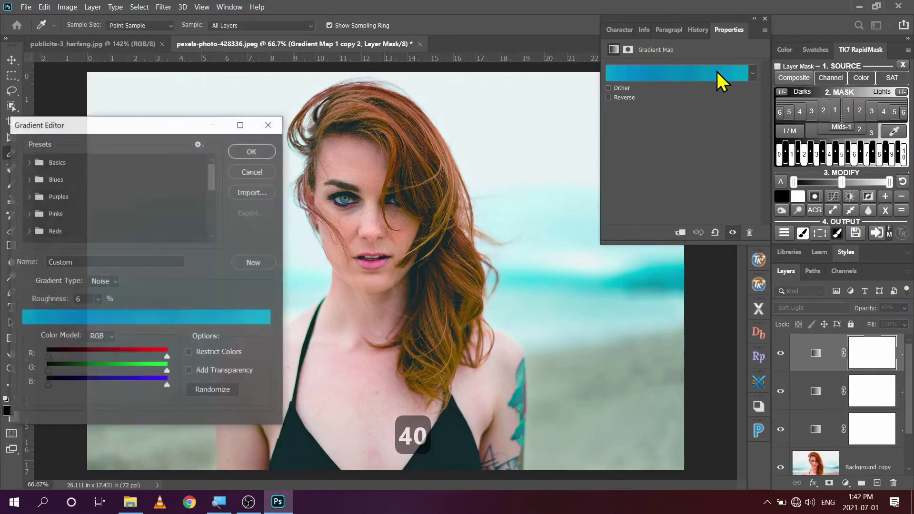
pyautogui.click(229, 390)
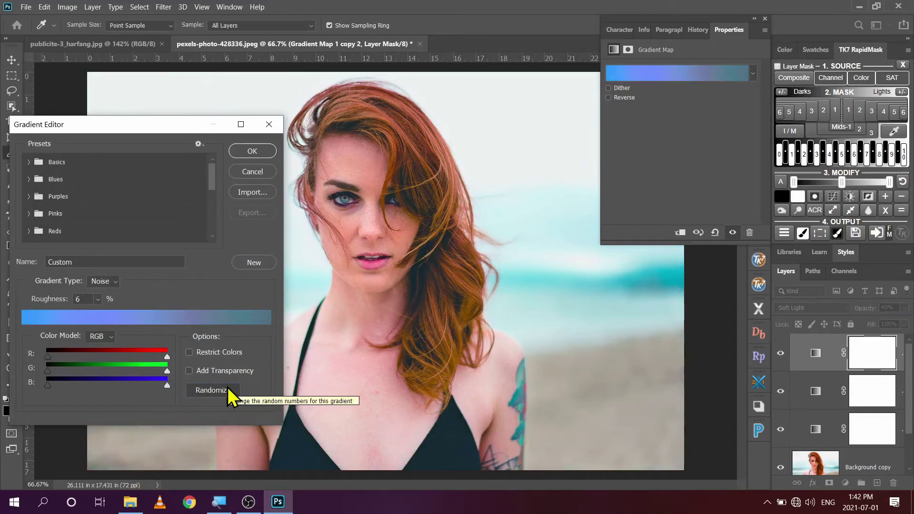
pyautogui.click(228, 390)
pyautogui.click(227, 389)
pyautogui.click(228, 389)
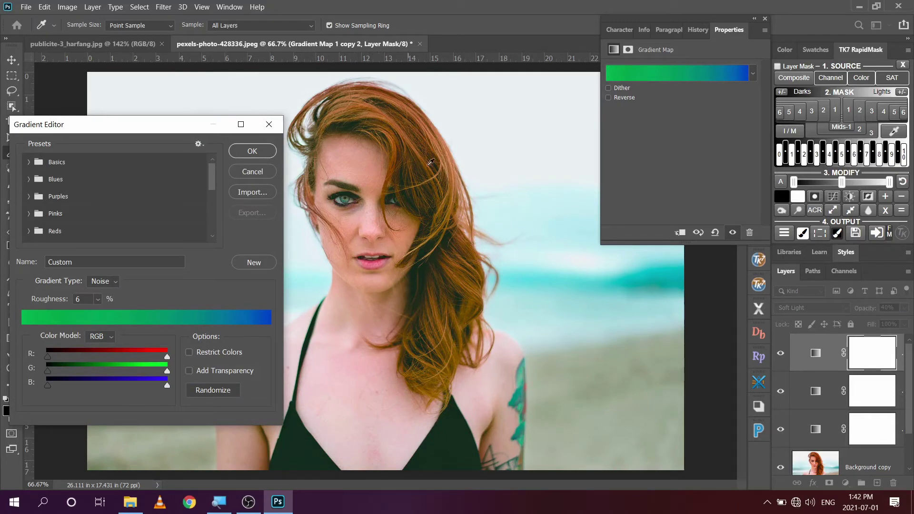
pyautogui.click(254, 152)
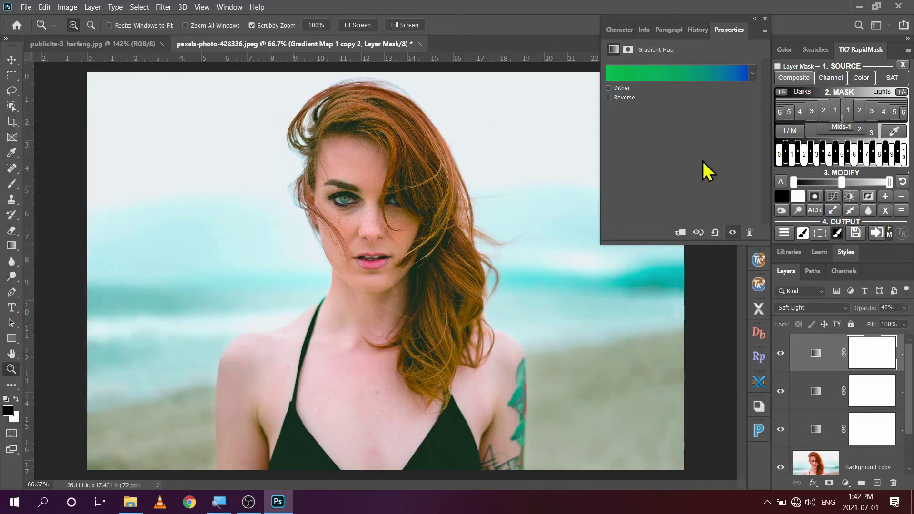
pyautogui.click(765, 19)
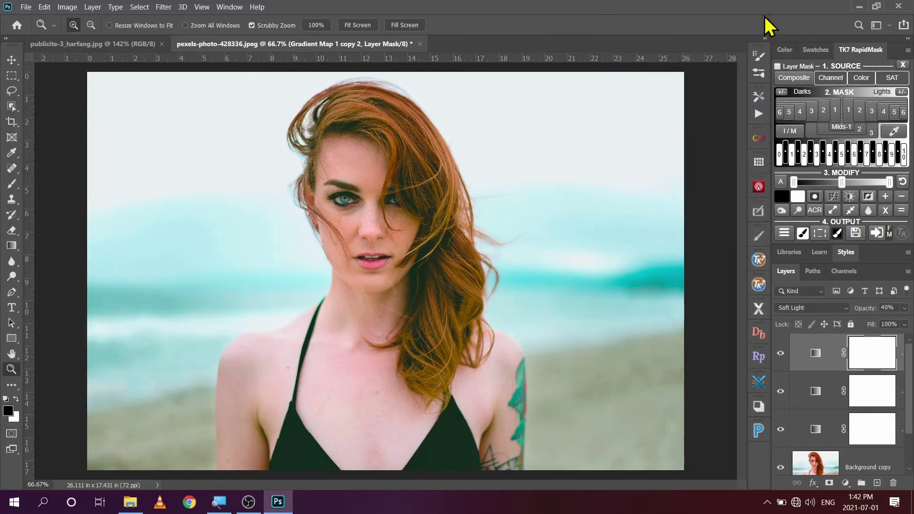
# Compare the photo with and without the top gradient map layer and slightly lower that layer's opacity
pyautogui.click(782, 355)
pyautogui.click(782, 356)
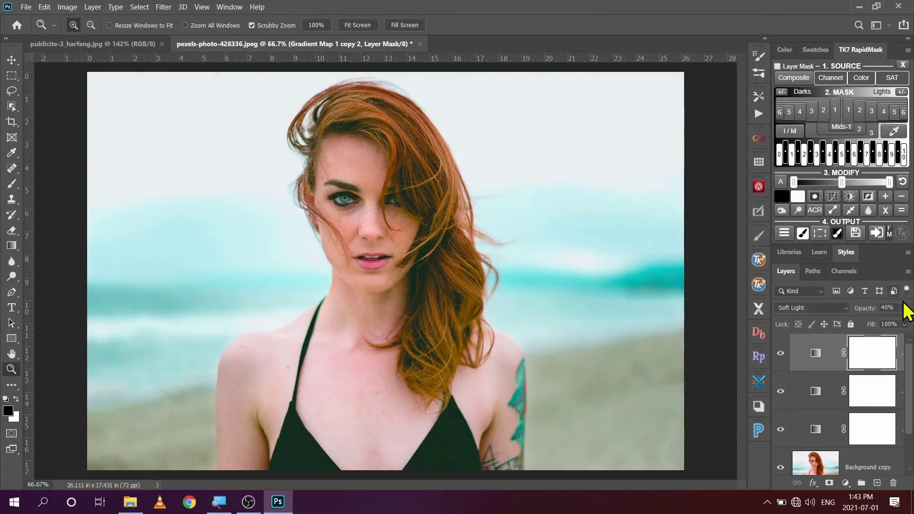
pyautogui.click(904, 309)
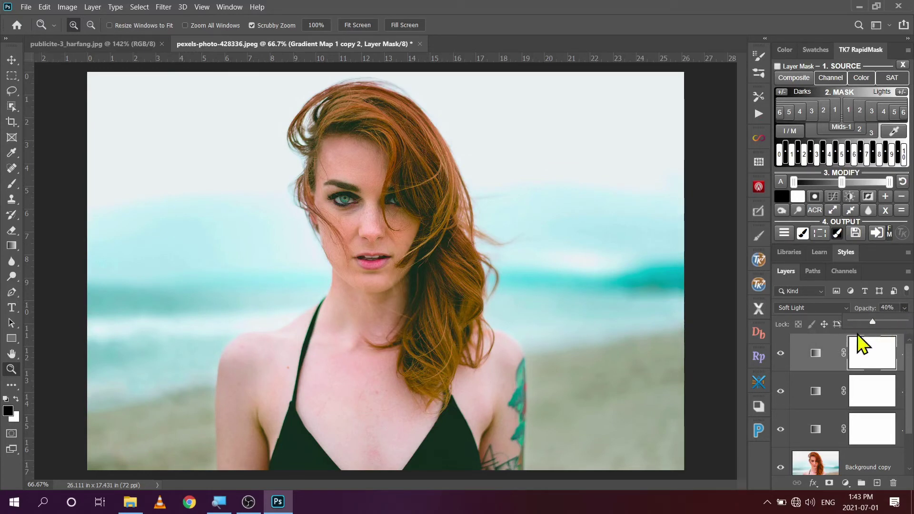
pyautogui.moveTo(872, 322)
pyautogui.mouseDown()
pyautogui.moveTo(824, 320)
pyautogui.moveTo(870, 321)
pyautogui.mouseUp()
pyautogui.moveTo(841, 396); pyautogui.dragTo(842, 397)
# Stamp all visible layers into a new merged layer on top of the layer stack
pyautogui.hotkey('ctrl', 'alt', 'shift', 'e')
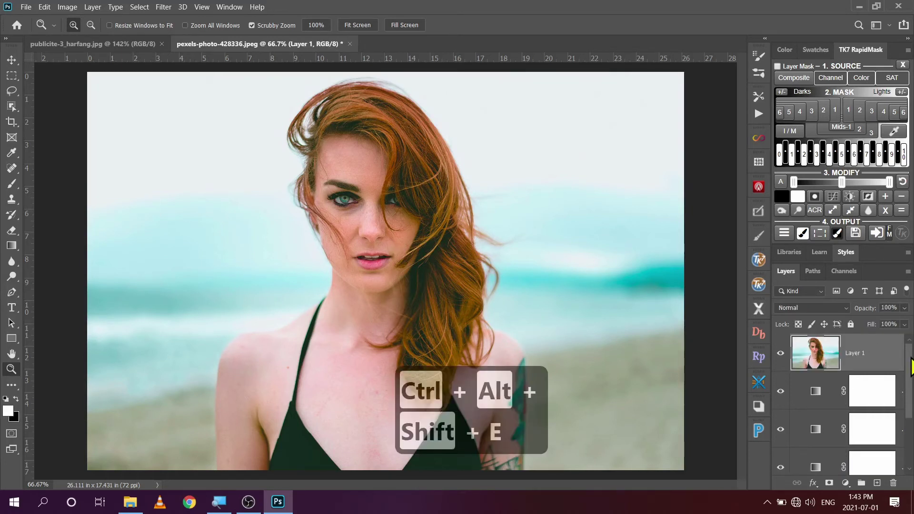
pyautogui.scroll(-3, 871, 354)
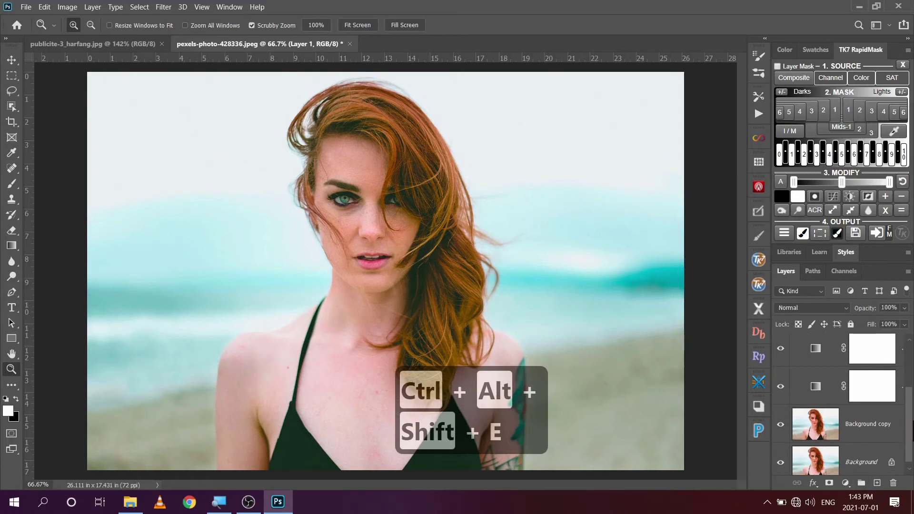
pyautogui.scroll(3, 823, 390)
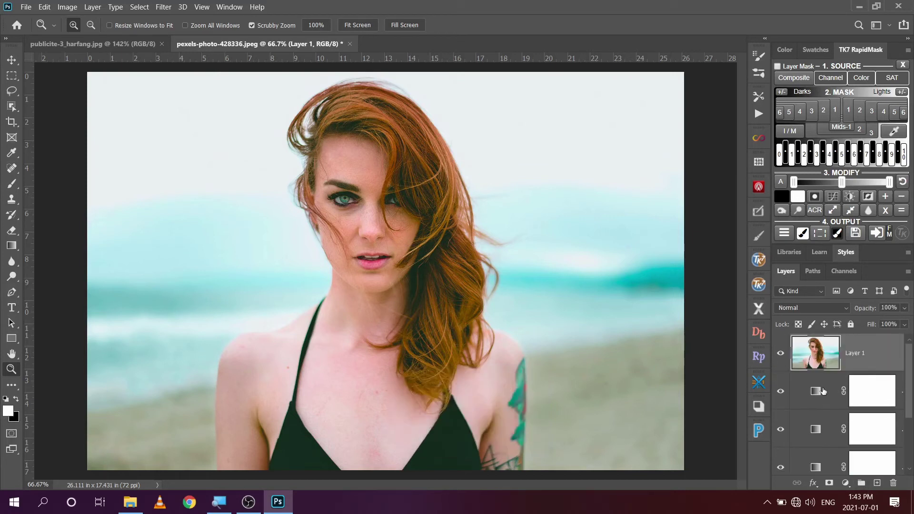
# Delete the gradient map layers and Background copy, and compare the stamped Layer 1 with the original photo
pyautogui.click(823, 391)
pyautogui.moveTo(909, 381); pyautogui.dragTo(895, 479)
pyautogui.keyDown('shift'); pyautogui.click(876, 421); pyautogui.keyUp('shift')
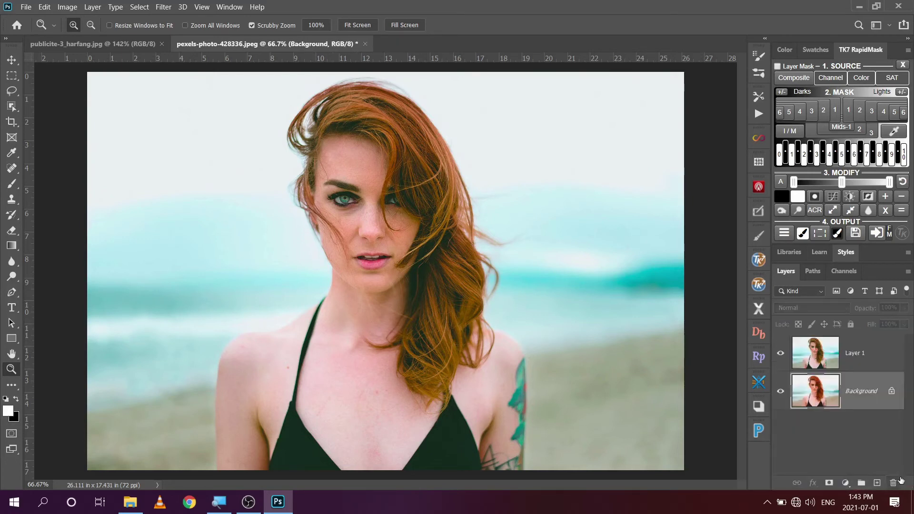
pyautogui.click(782, 353)
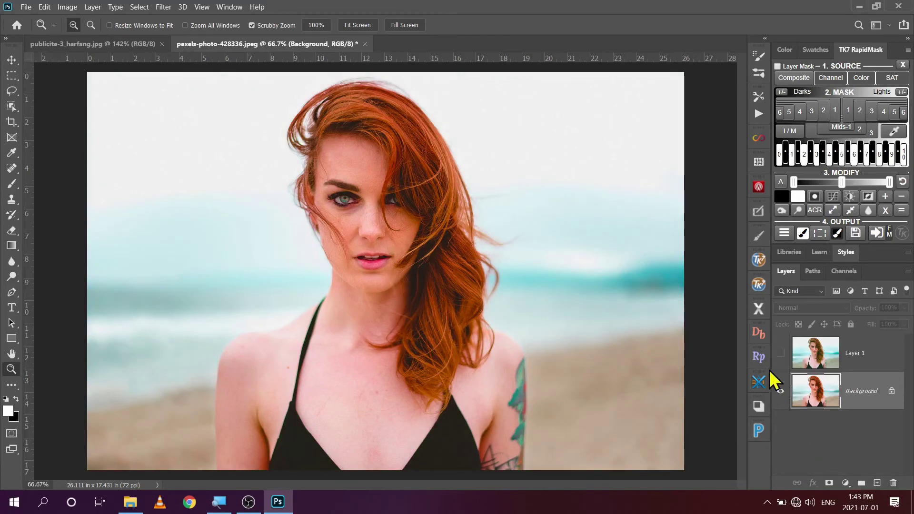
pyautogui.click(781, 354)
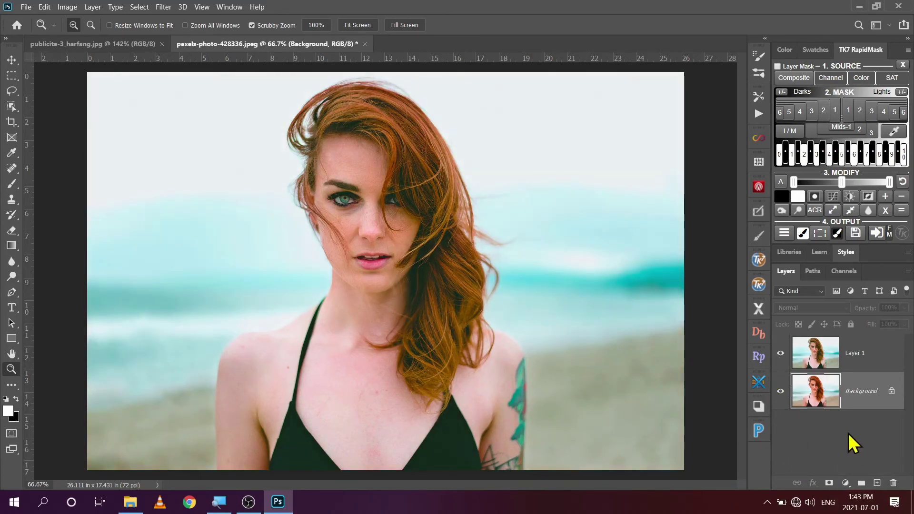
# Add a Curves adjustment layer above Layer 1
pyautogui.click(853, 356)
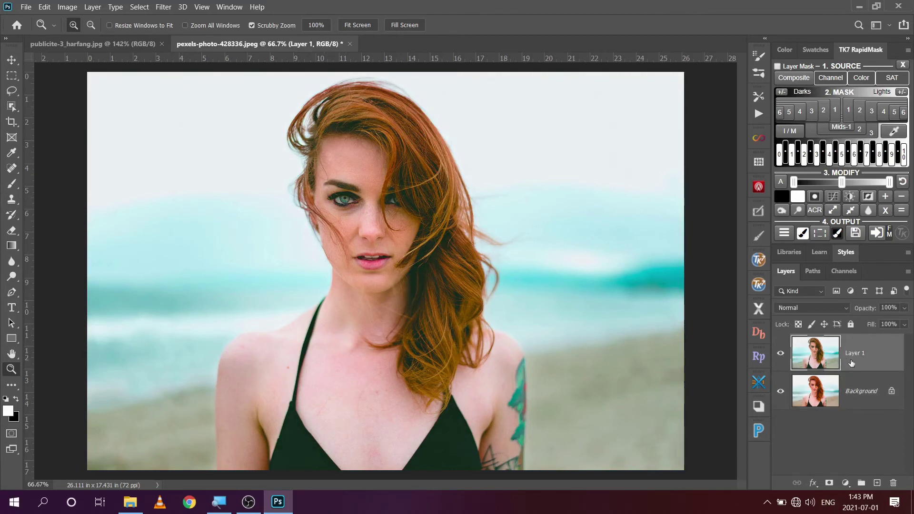
pyautogui.click(846, 483)
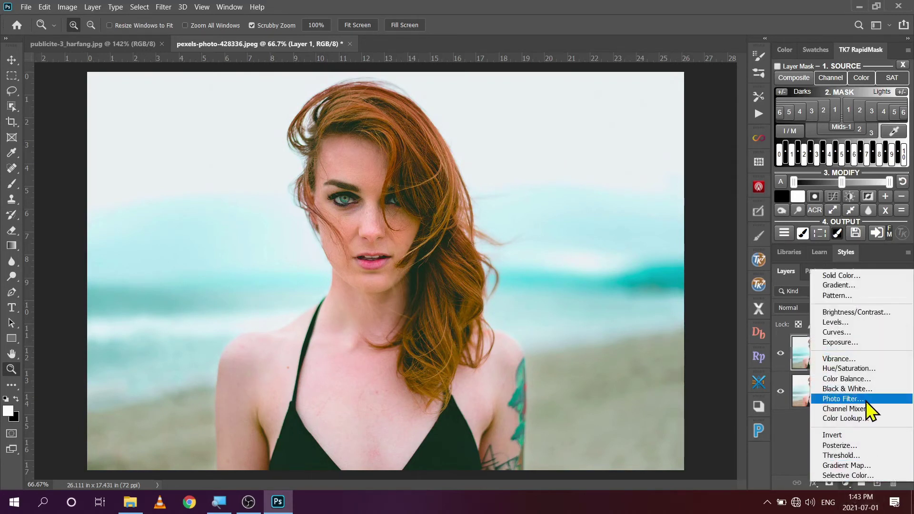
pyautogui.click(862, 331)
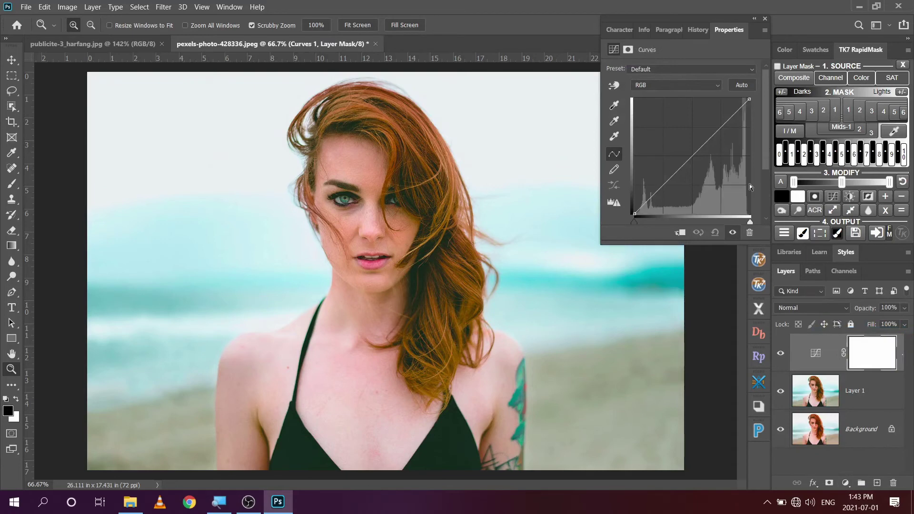
# Apply auto color correction to the Curves layer using Find Dark & Light Colors with Snap Neutral Midtones
pyautogui.press('alt')
pyautogui.keyDown('alt'); pyautogui.click(744, 85); pyautogui.keyUp('alt')
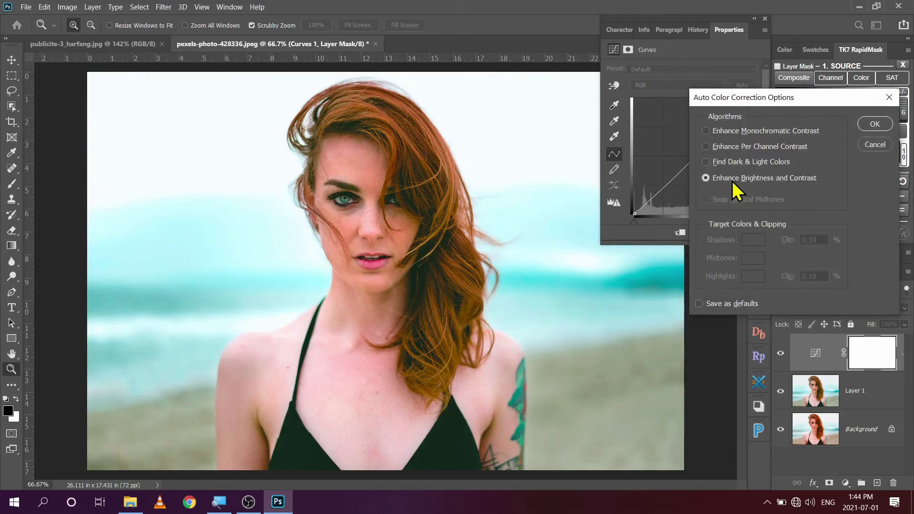
pyautogui.click(708, 161)
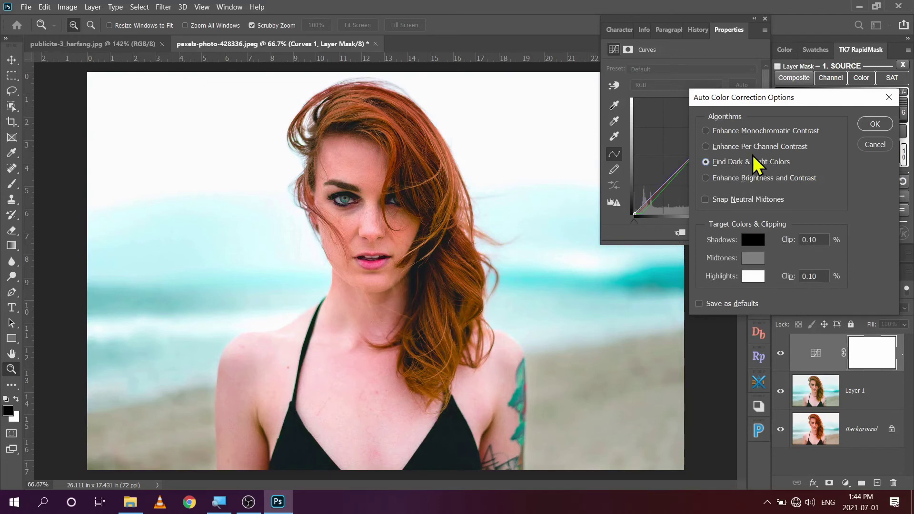
pyautogui.click(706, 200)
pyautogui.click(875, 126)
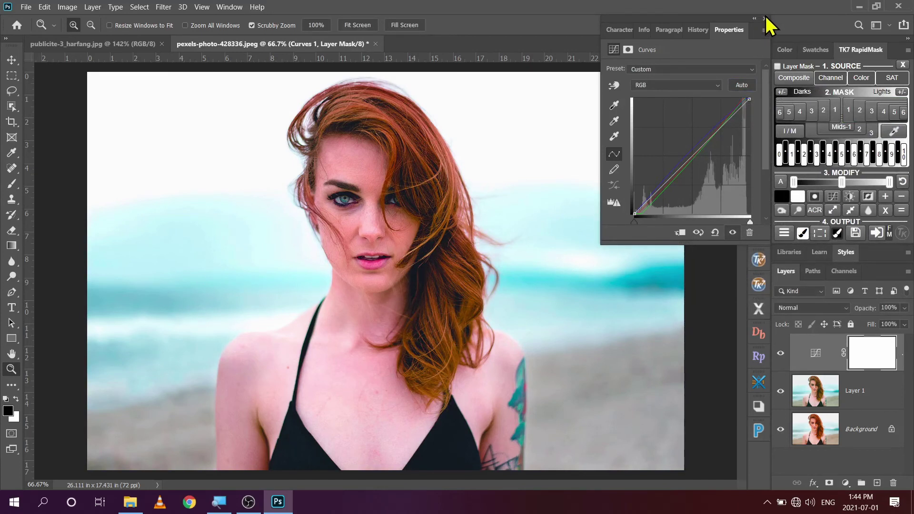
pyautogui.click(765, 19)
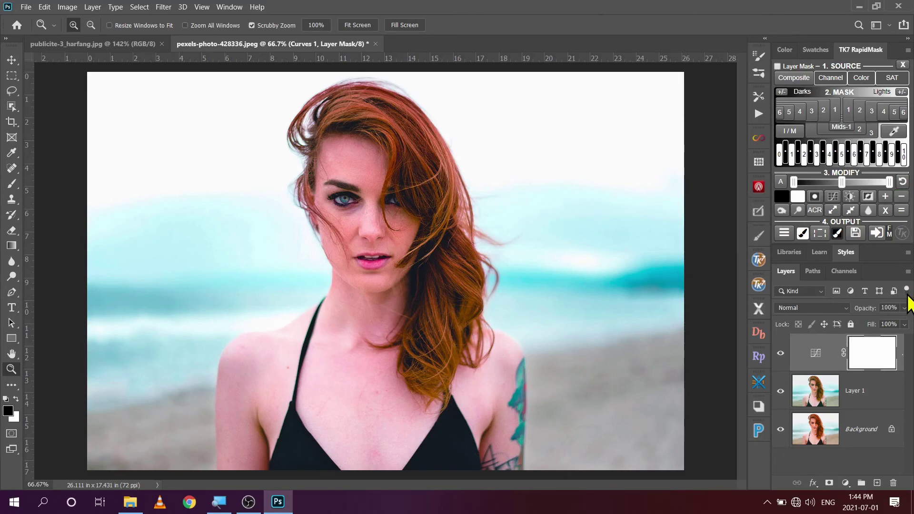
# Lower the Curves layer's opacity to 25%
pyautogui.click(905, 308)
pyautogui.moveTo(905, 322); pyautogui.dragTo(865, 328)
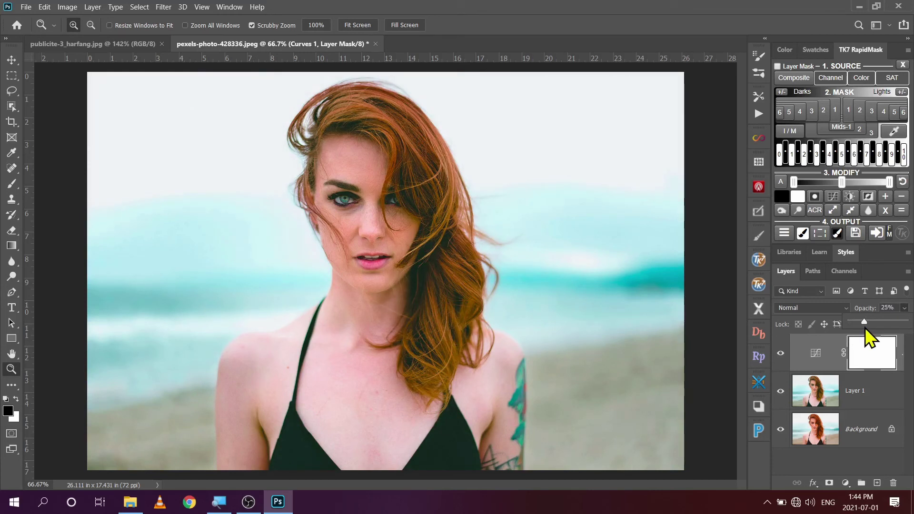
pyautogui.press('Down')
# Merge a stamped copy of the visible layers with the Curves layer and Layer 1, and compare the result with the original photo
pyautogui.hotkey('ctrl', 'alt', 'shift', 'e')
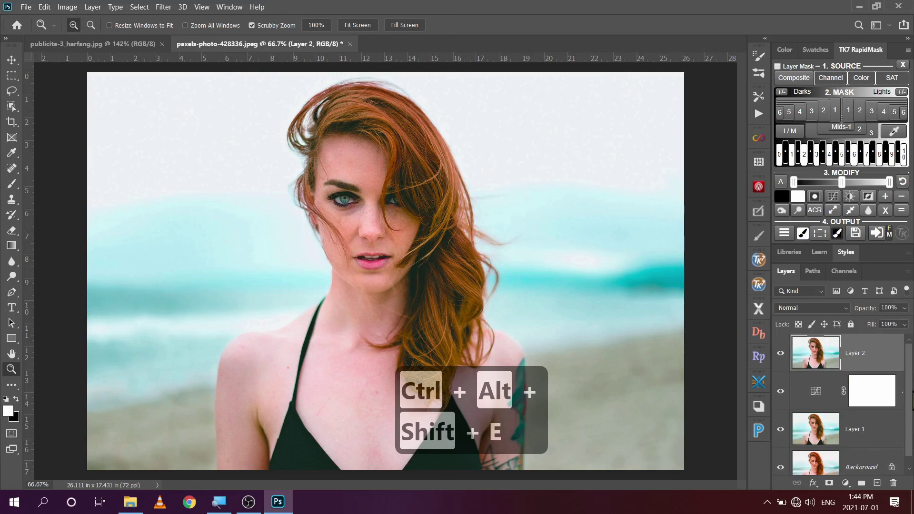
pyautogui.scroll(-1, 911, 417)
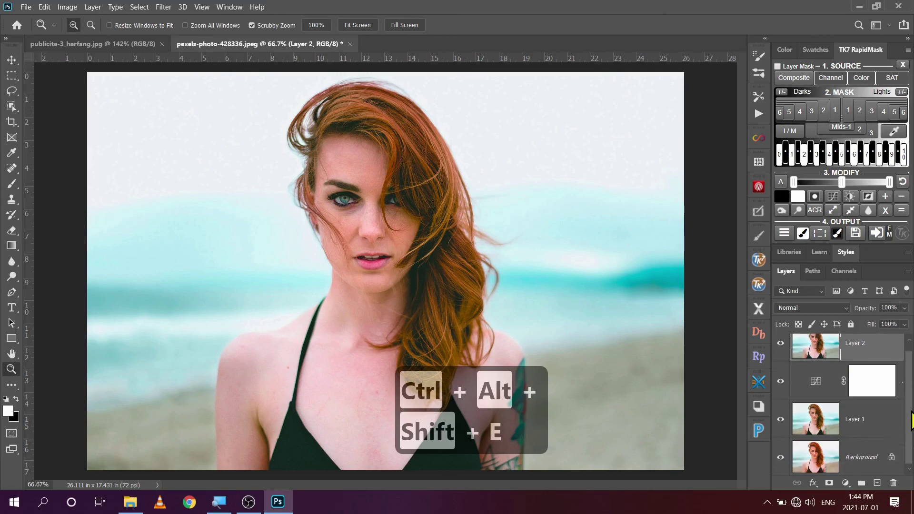
pyautogui.keyDown('ctrl'); pyautogui.click(879, 421); pyautogui.keyUp('ctrl')
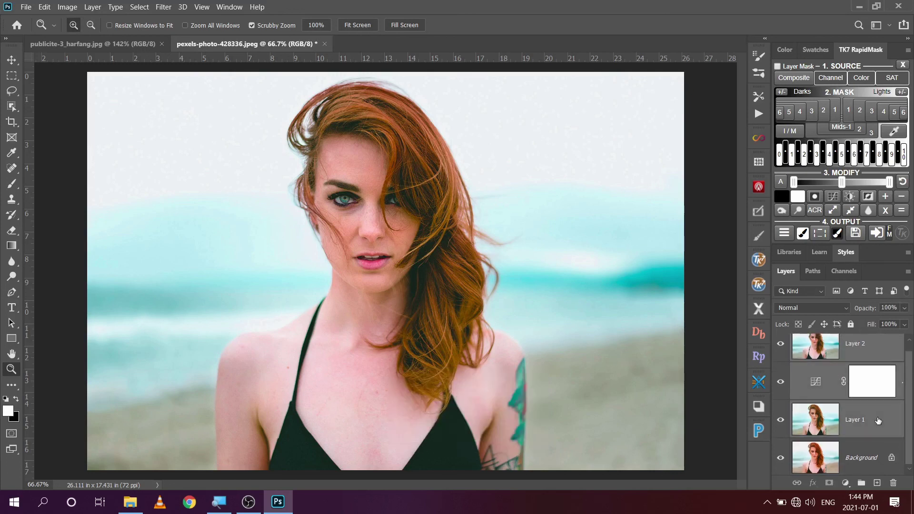
pyautogui.hotkey('ctrl', 'e')
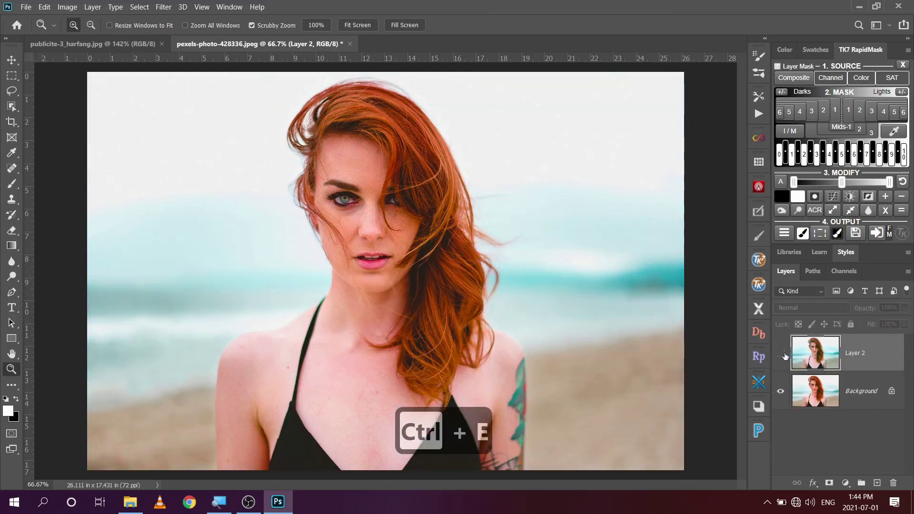
pyautogui.click(784, 355)
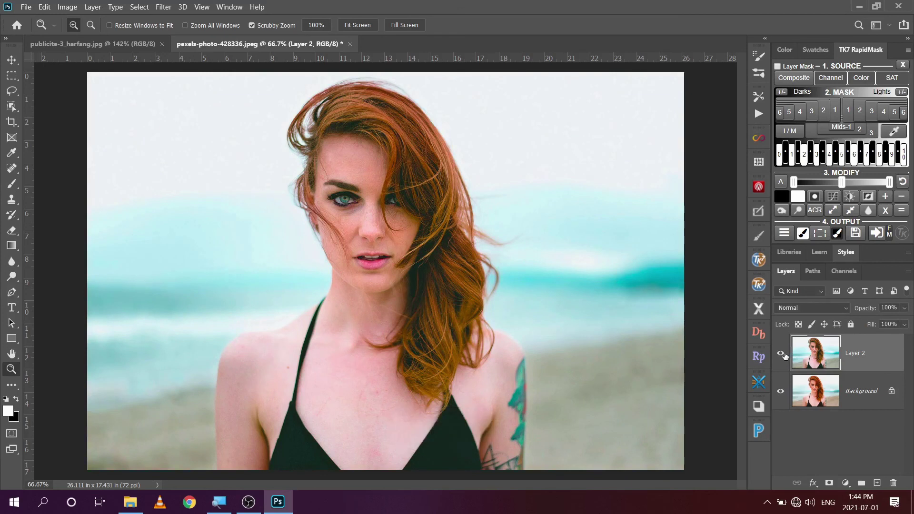